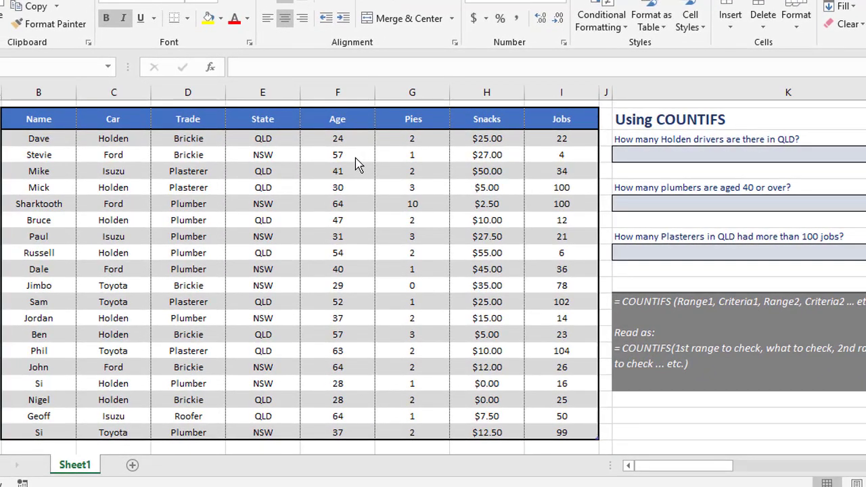
- Highlight the Car column C and the State column E
{"action": "left_click", "coordinate": [123, 86]}
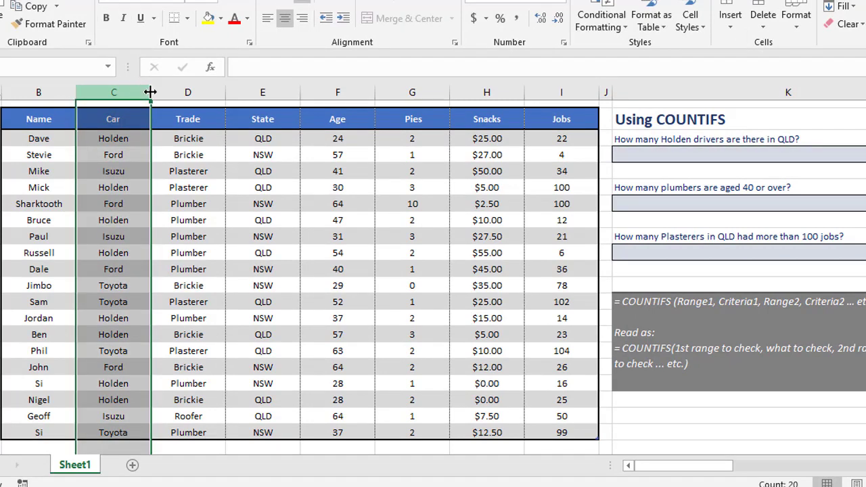
{"action": "left_click", "coordinate": [274, 91], "text": "ctrl"}
{"action": "left_click", "coordinate": [274, 92]}
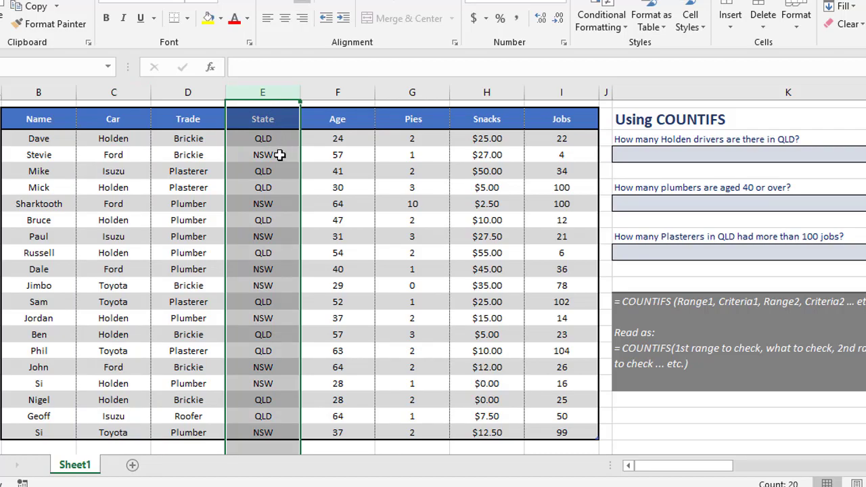
- Start a COUNTIFS formula in the Holden answer cell and bring up its Function Arguments dialog
{"action": "left_click", "coordinate": [667, 152]}
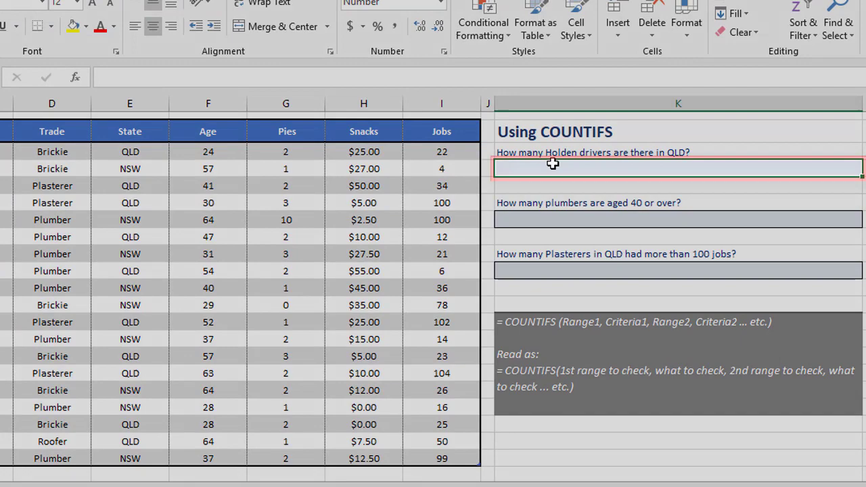
{"action": "type", "text": "="}
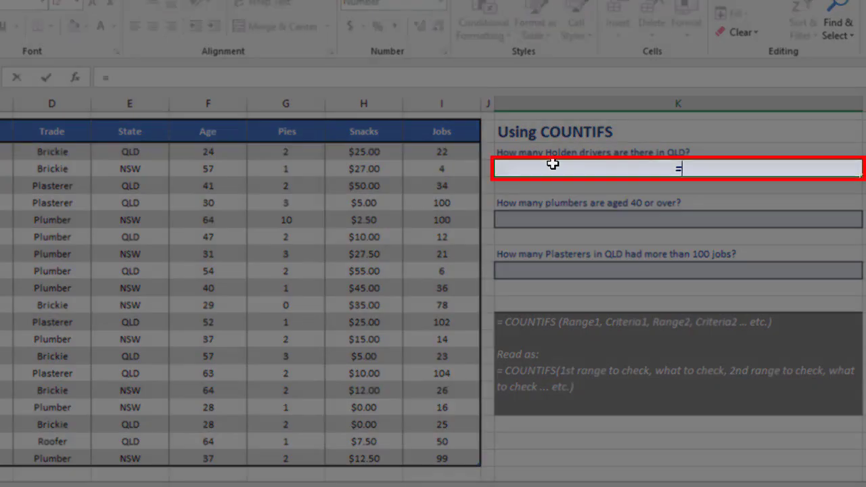
{"action": "type", "text": "countifs("}
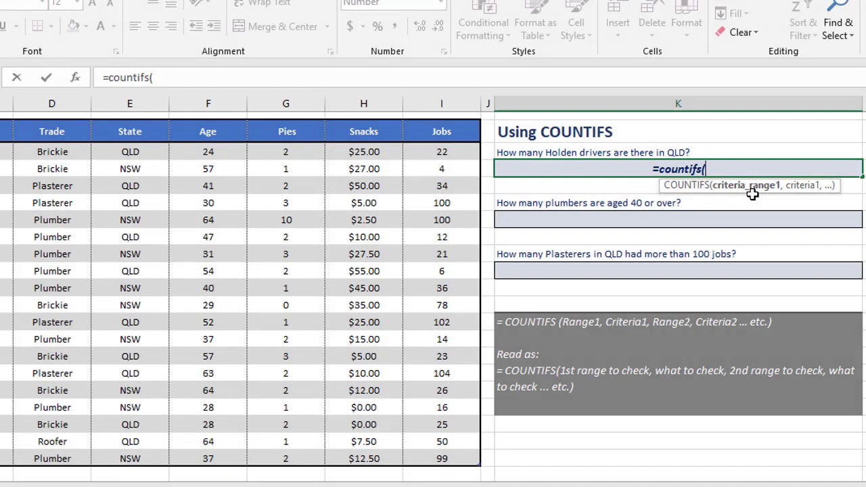
{"action": "left_click", "coordinate": [75, 77]}
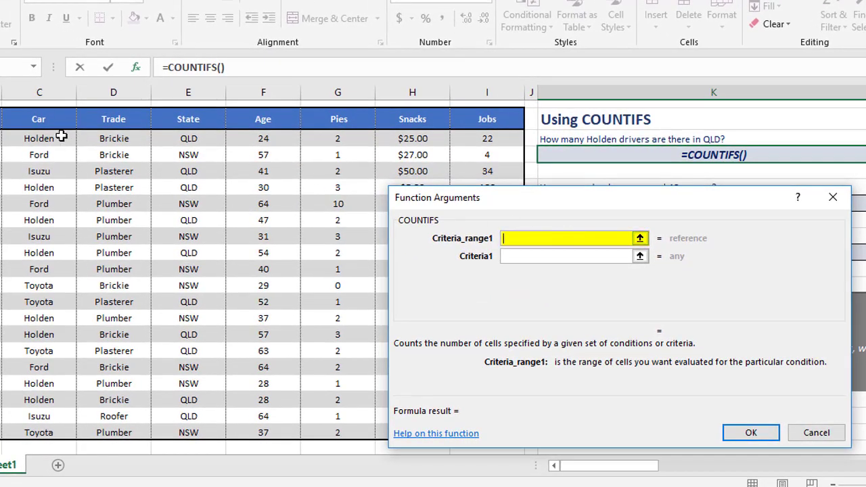
- Set the first criteria range to C3:C21 with criterion Holden
{"action": "left_click_drag", "start_coordinate": [62, 135], "coordinate": [54, 436]}
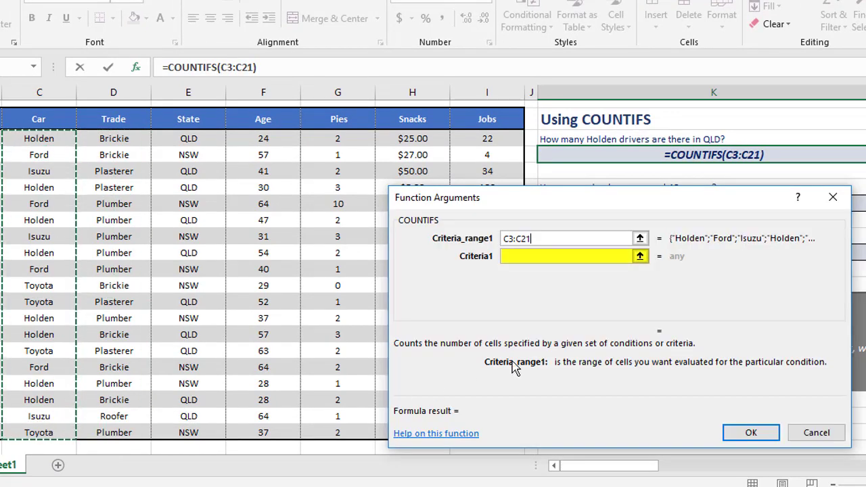
{"action": "left_click", "coordinate": [533, 254]}
{"action": "type", "text": "Holden"}
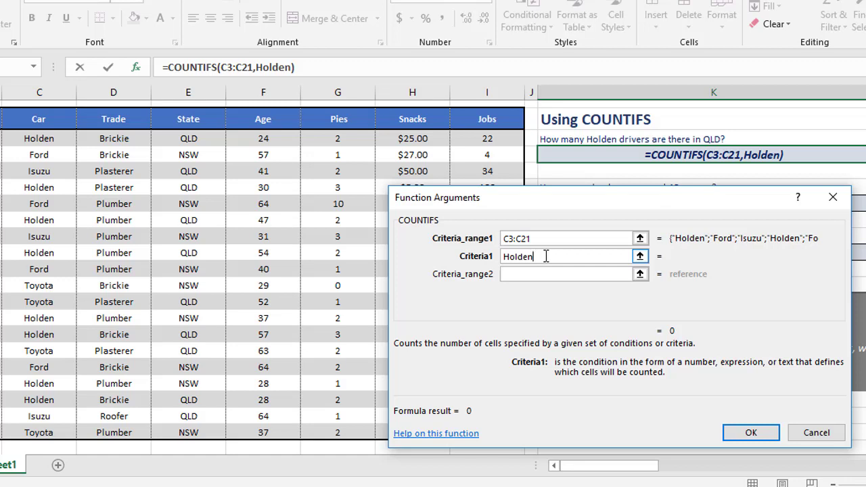
{"action": "key", "text": "Tab"}
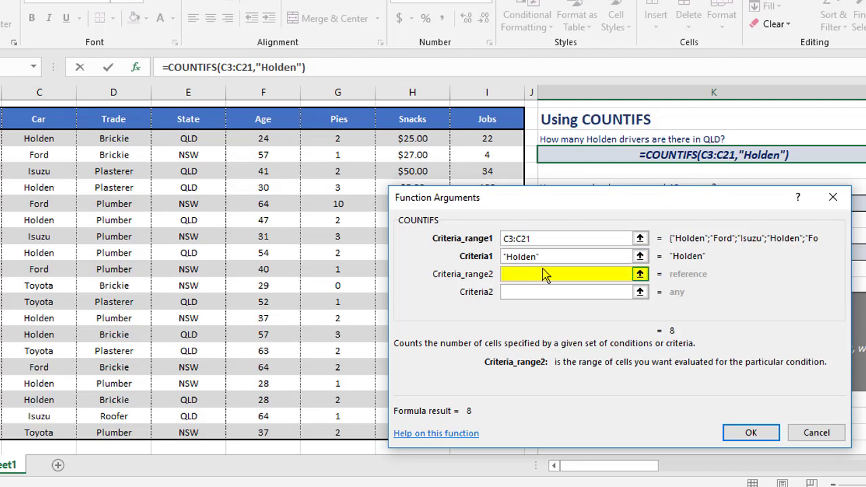
- Add E3:E21 with criterion QLD and confirm the formula, returning 6
{"action": "left_click_drag", "start_coordinate": [203, 138], "coordinate": [218, 432]}
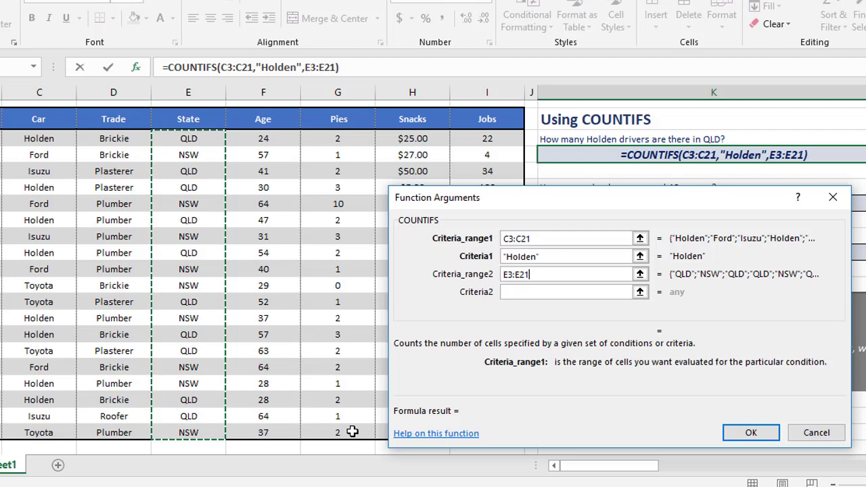
{"action": "left_click", "coordinate": [567, 291]}
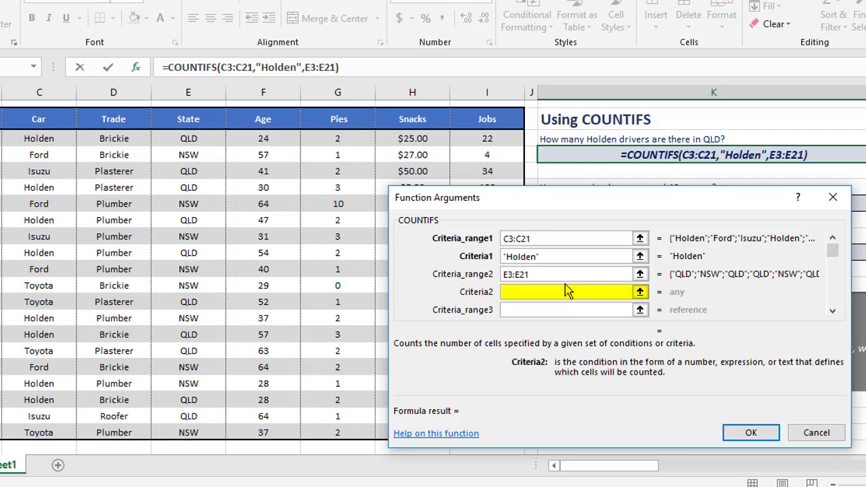
{"action": "type", "text": "QLD"}
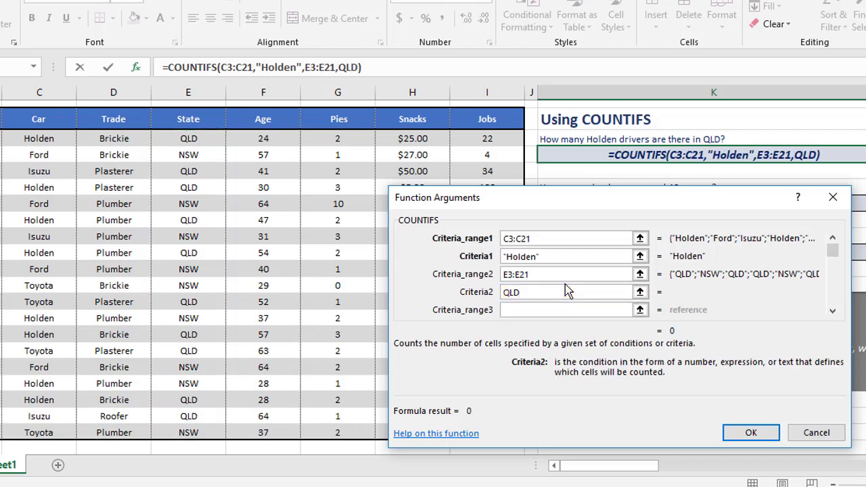
{"action": "key", "text": "Tab"}
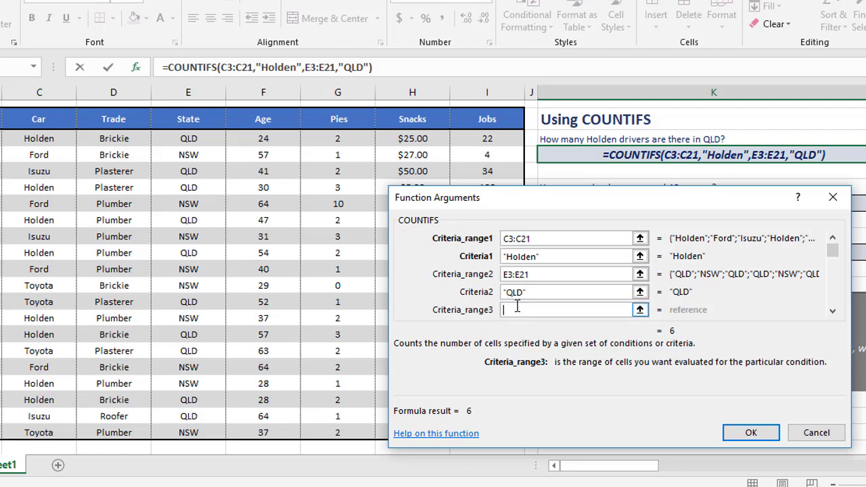
{"action": "key", "text": "Tab"}
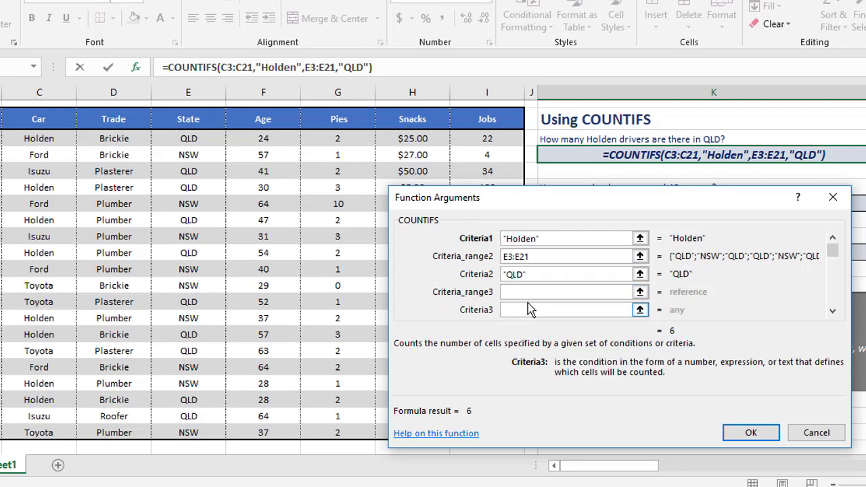
{"action": "left_click", "coordinate": [833, 314]}
{"action": "left_click", "coordinate": [833, 238]}
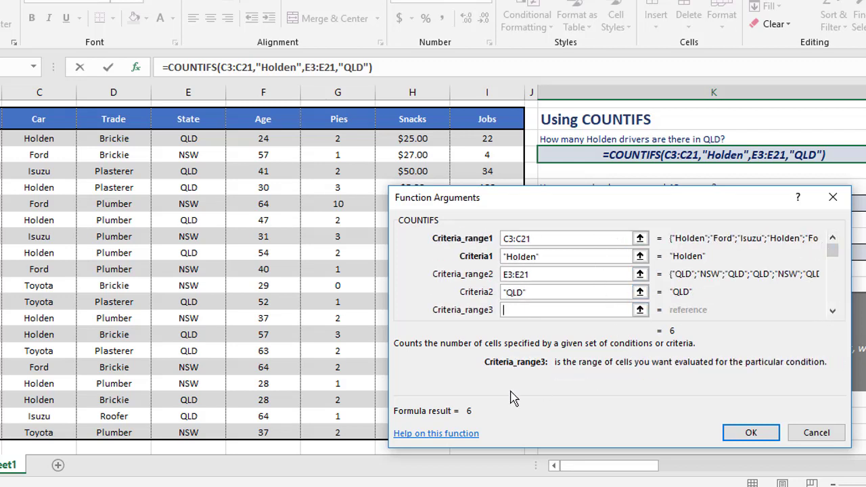
{"action": "left_click", "coordinate": [748, 431]}
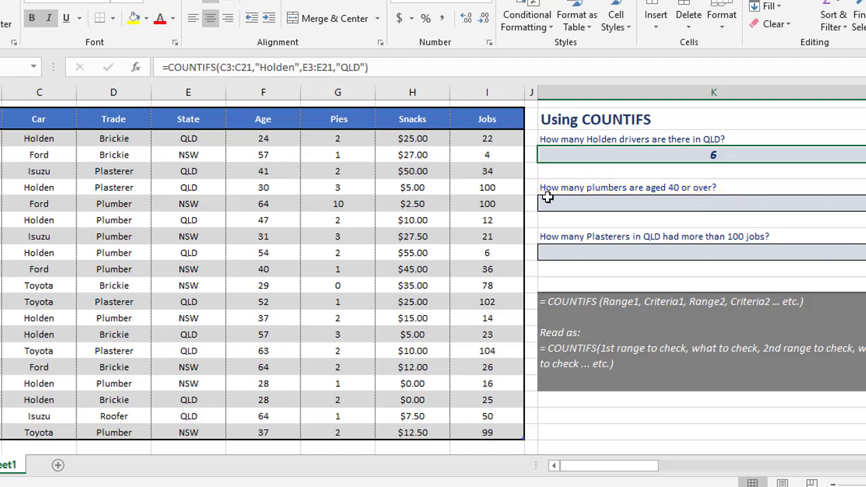
- Highlight the Trade and Age columns, then start a COUNTIFS formula in the plumbers answer cell
{"action": "left_click", "coordinate": [127, 90]}
{"action": "left_click", "coordinate": [279, 94]}
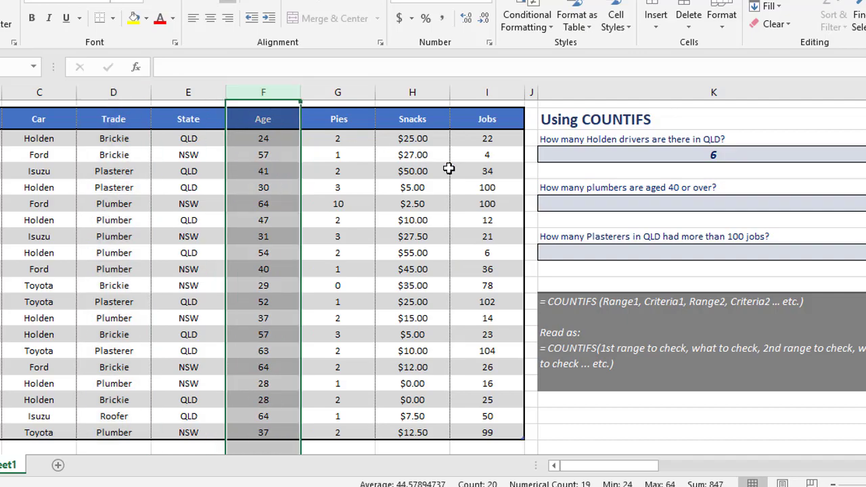
{"action": "left_click", "coordinate": [574, 200]}
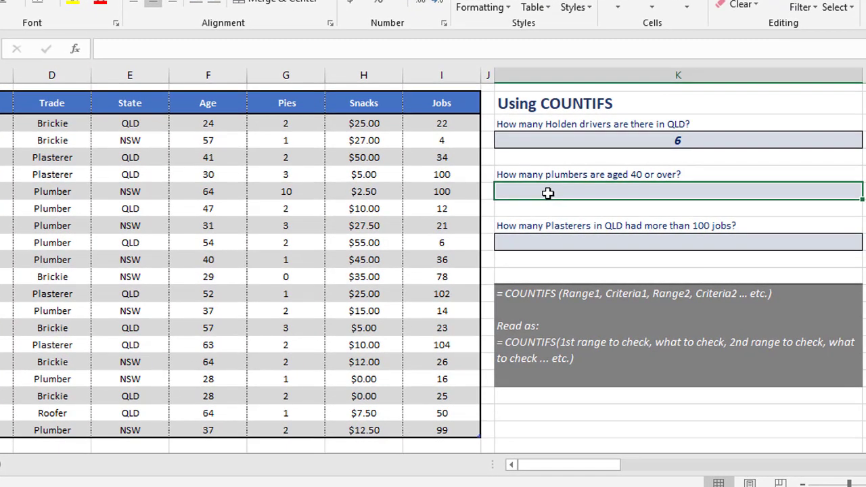
{"action": "type", "text": "=countif"}
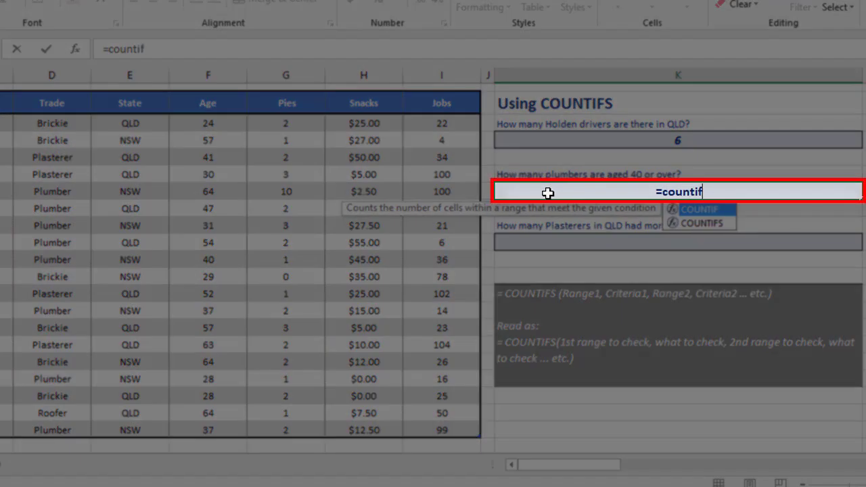
{"action": "type", "text": "s("}
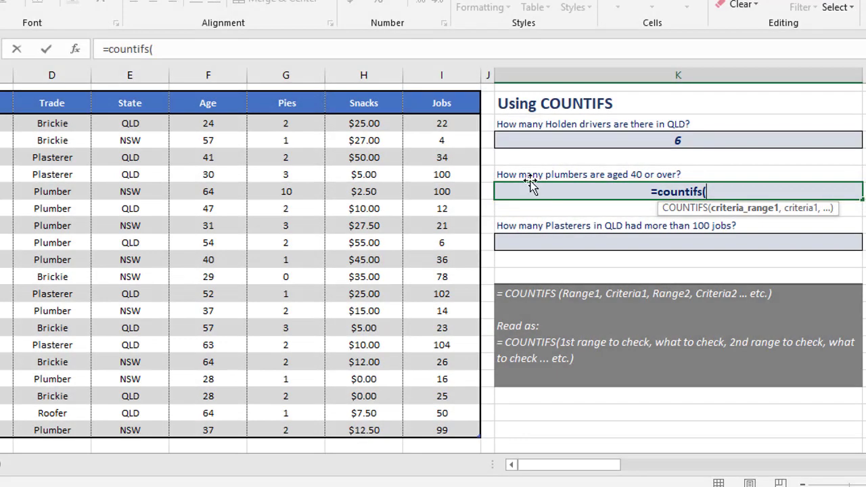
{"action": "left_click", "coordinate": [77, 50]}
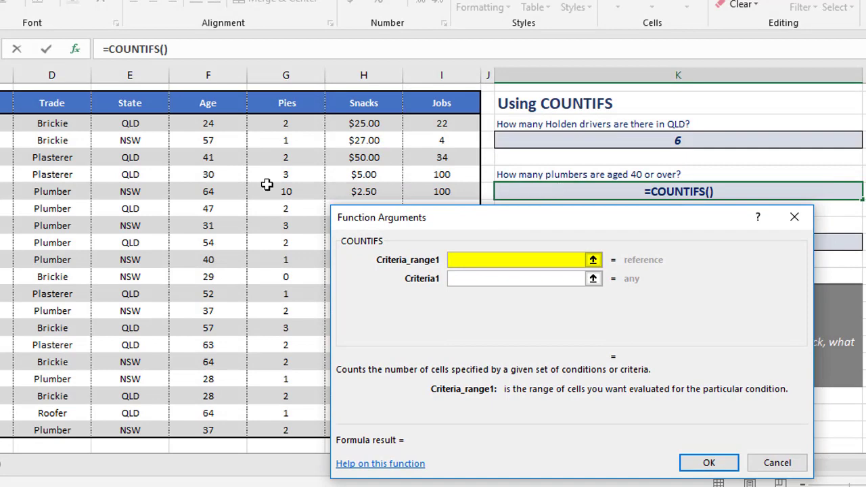
- Enter D3:D21 with "Plumber" and F3:F21 with ">=40", returning 4
{"action": "left_click_drag", "start_coordinate": [52, 122], "coordinate": [65, 447]}
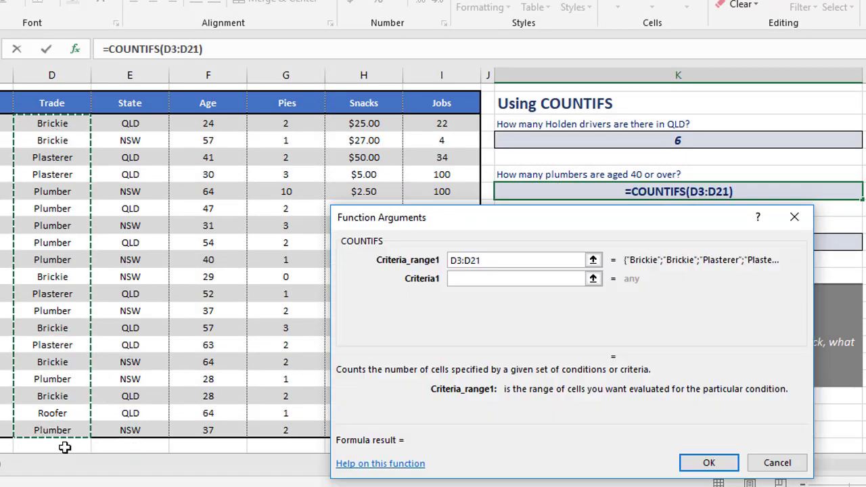
{"action": "key", "text": "Tab"}
{"action": "type", "text": "Plumbe"}
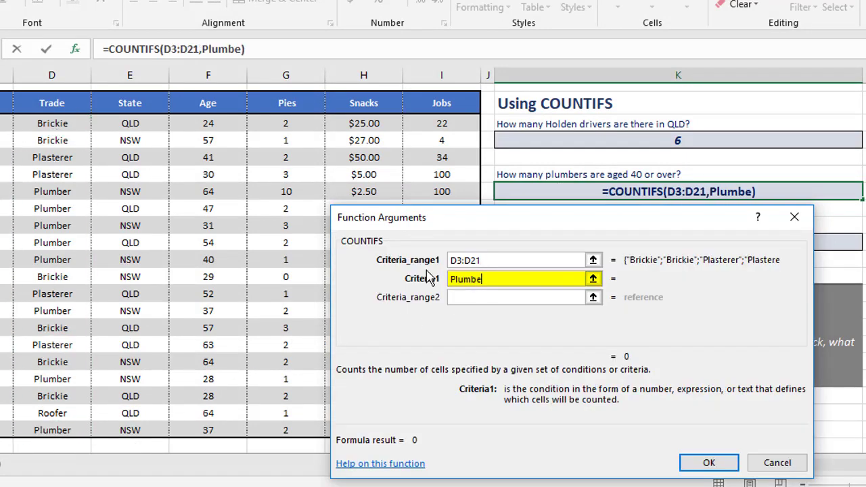
{"action": "type", "text": "r"}
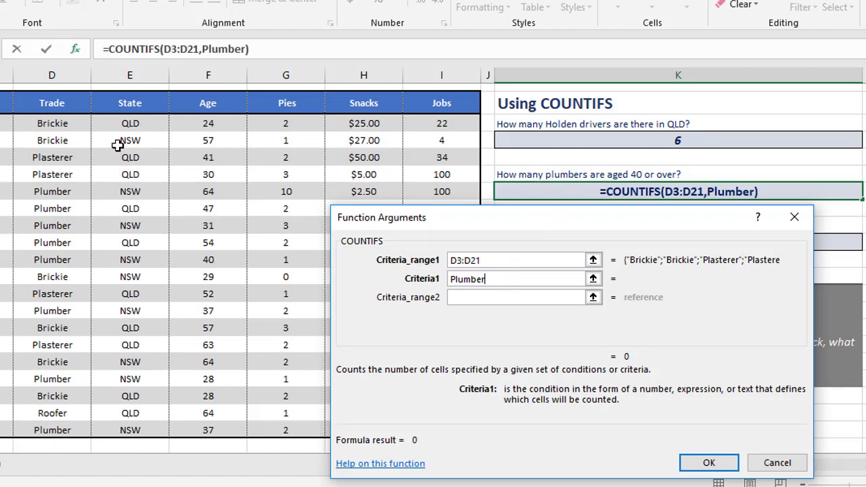
{"action": "left_click", "coordinate": [487, 296]}
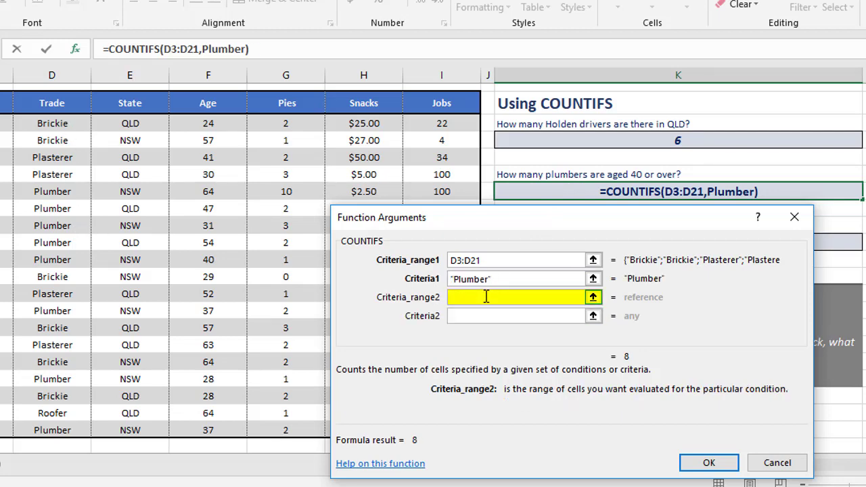
{"action": "left_click_drag", "start_coordinate": [208, 123], "coordinate": [209, 433]}
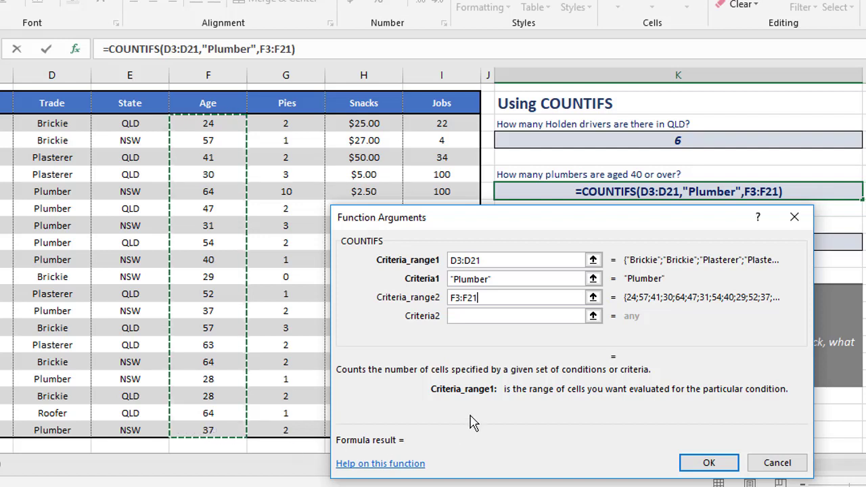
{"action": "left_click", "coordinate": [509, 315]}
{"action": "type", "text": ">=40"}
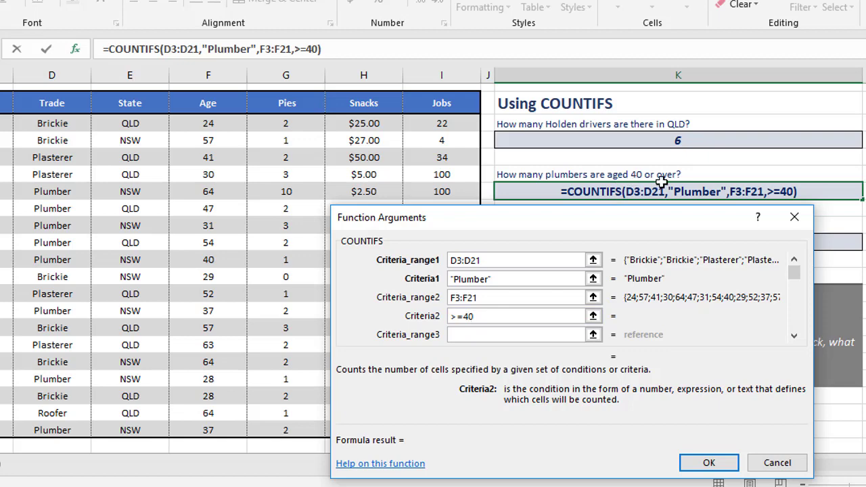
{"action": "left_click", "coordinate": [715, 463]}
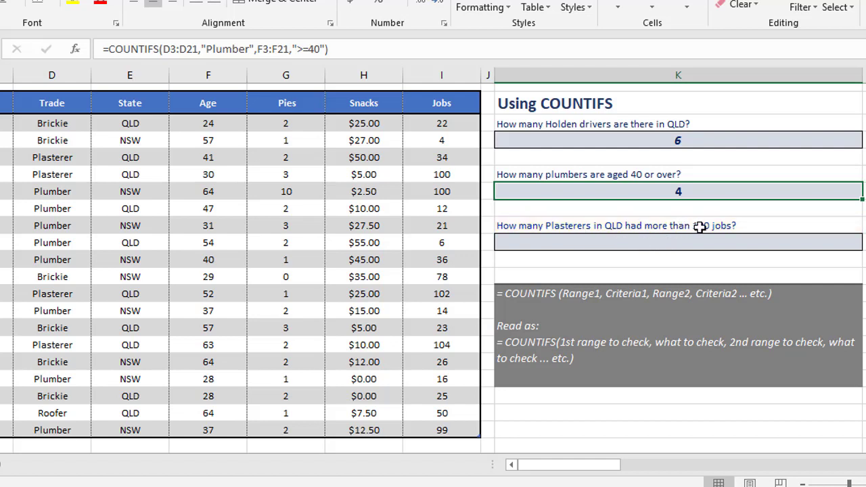
- Start a COUNTIFS in K10 with D3:D21 as the first range and criterion Plasterer
{"action": "left_click", "coordinate": [672, 242]}
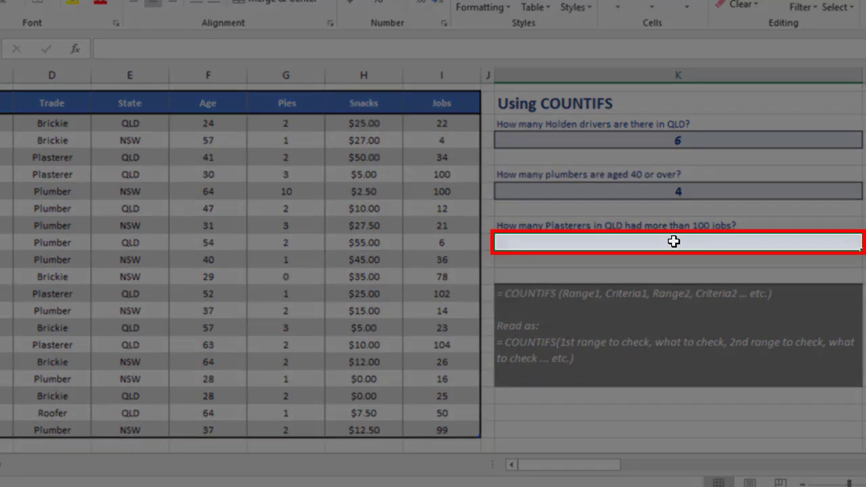
{"action": "type", "text": "=countifs("}
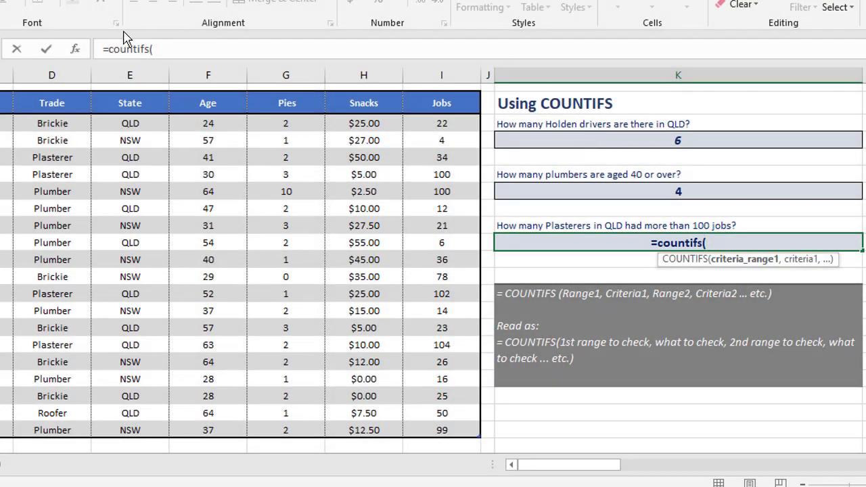
{"action": "left_click", "coordinate": [75, 49]}
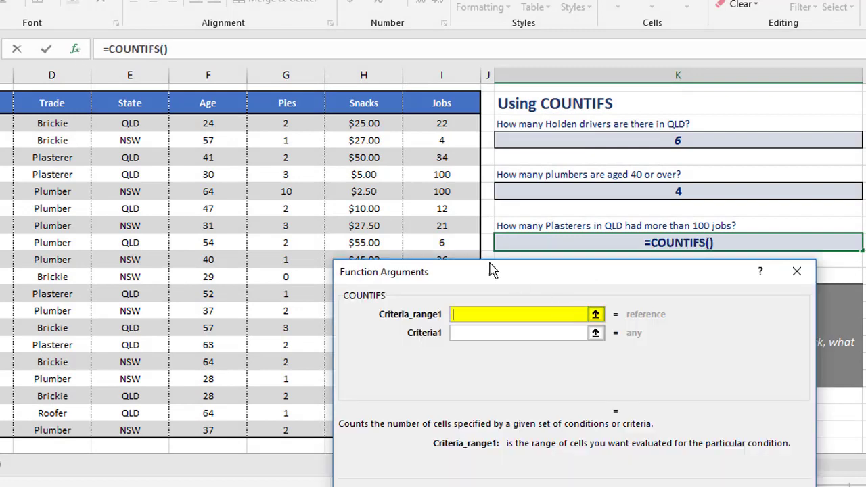
{"action": "left_click_drag", "start_coordinate": [75, 124], "coordinate": [63, 429]}
{"action": "left_click", "coordinate": [558, 329]}
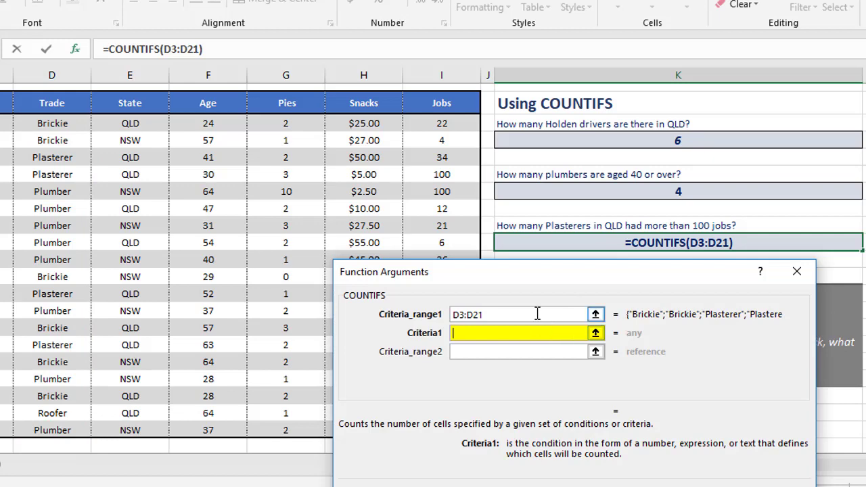
{"action": "type", "text": "Plasterer"}
{"action": "key", "text": "Tab"}
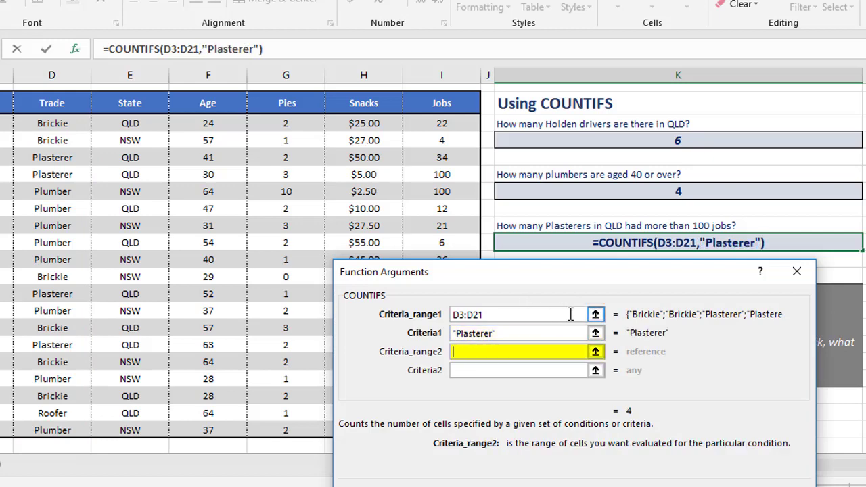
- Add E3:E21 with QLD and I3:I21 with ">100", returning 2
{"action": "left_click_drag", "start_coordinate": [123, 127], "coordinate": [131, 426]}
{"action": "left_click", "coordinate": [490, 370]}
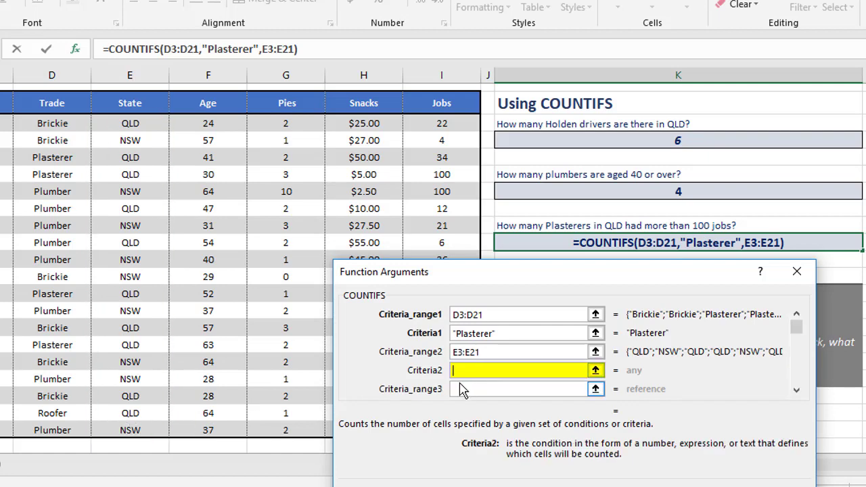
{"action": "type", "text": "QLD"}
{"action": "left_click", "coordinate": [462, 388]}
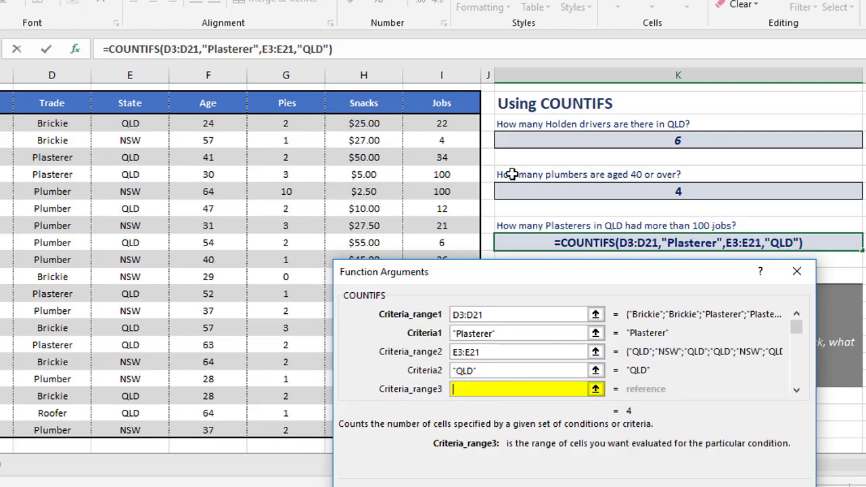
{"action": "left_click_drag", "start_coordinate": [430, 124], "coordinate": [430, 430]}
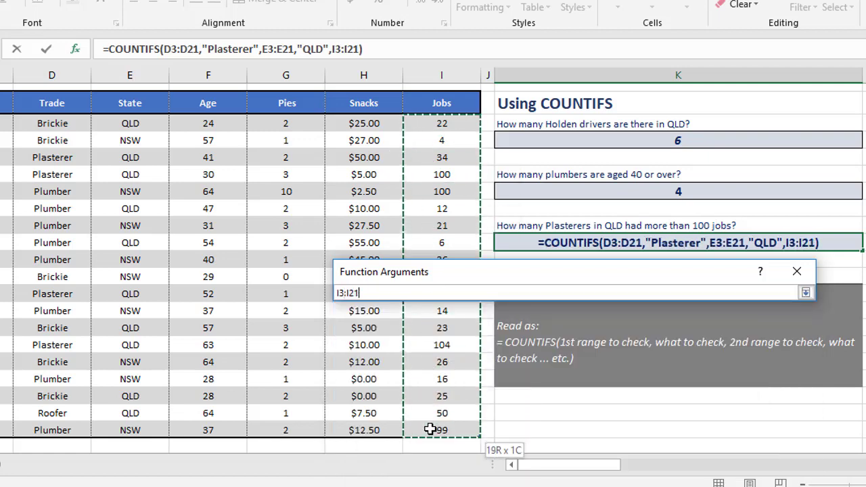
{"action": "key", "text": "Tab"}
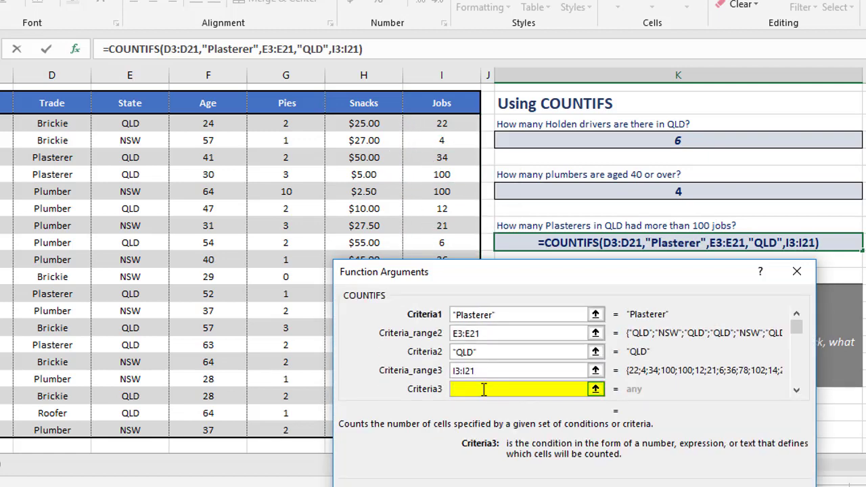
{"action": "type", "text": ">100"}
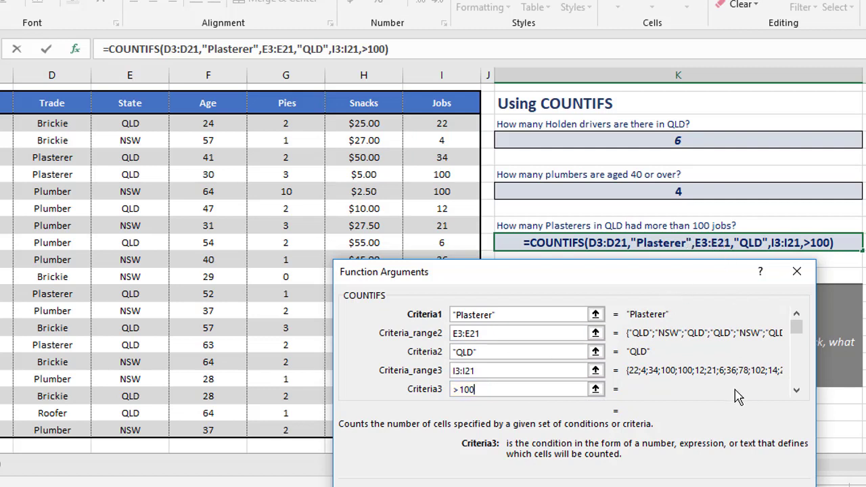
{"action": "key", "text": "Return"}
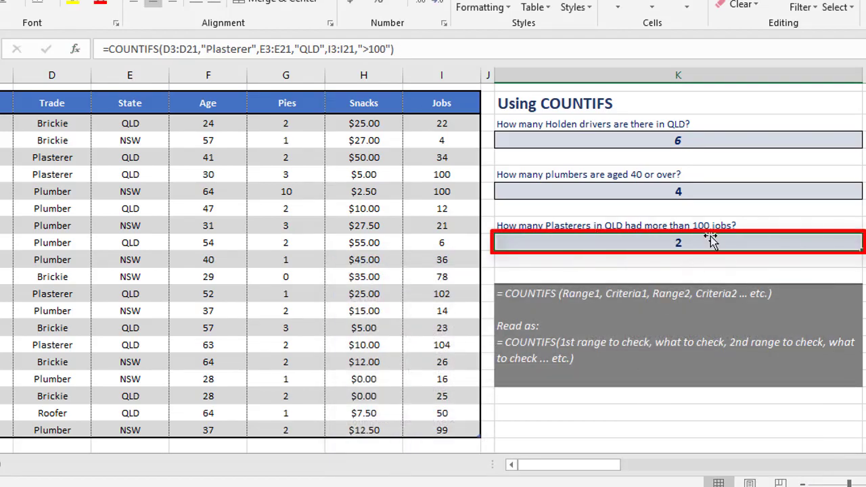